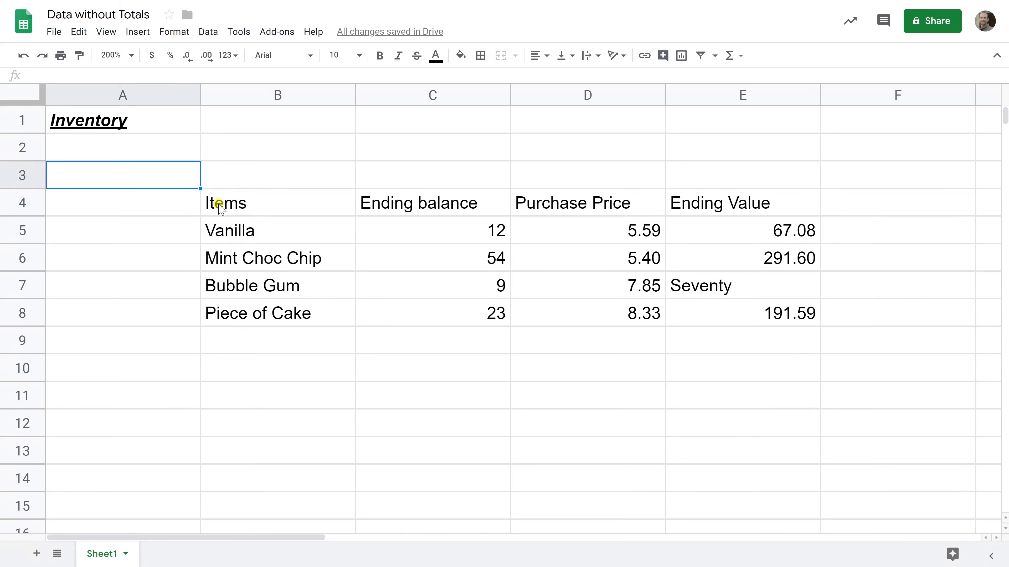
Step: Check the empty row-9 cells and the text 'Seventy' in E7, then select the table B4:E9
{"action": "left_click_drag", "start_coordinate": [220, 204], "coordinate": [712, 326]}
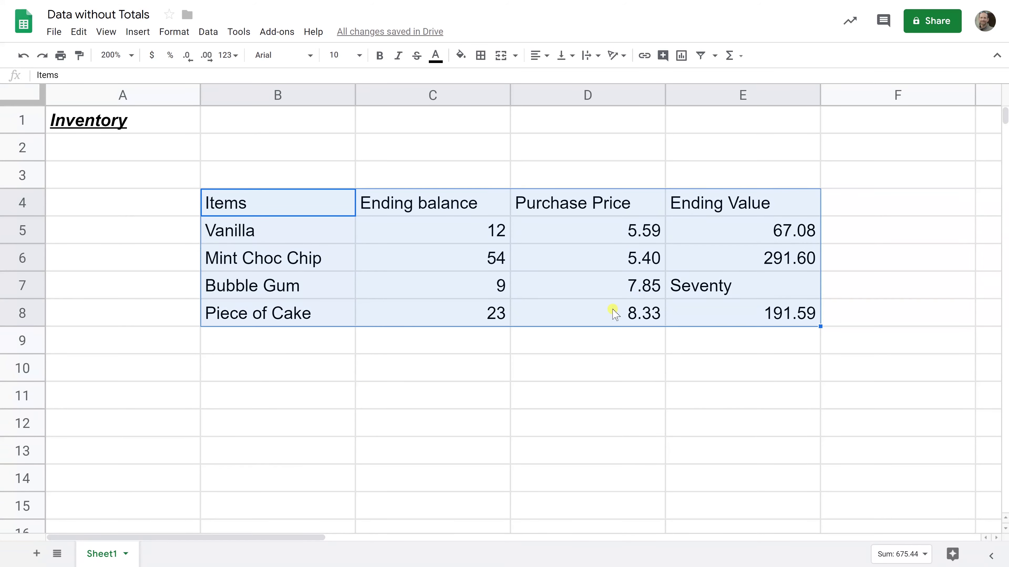
{"action": "left_click", "coordinate": [464, 349]}
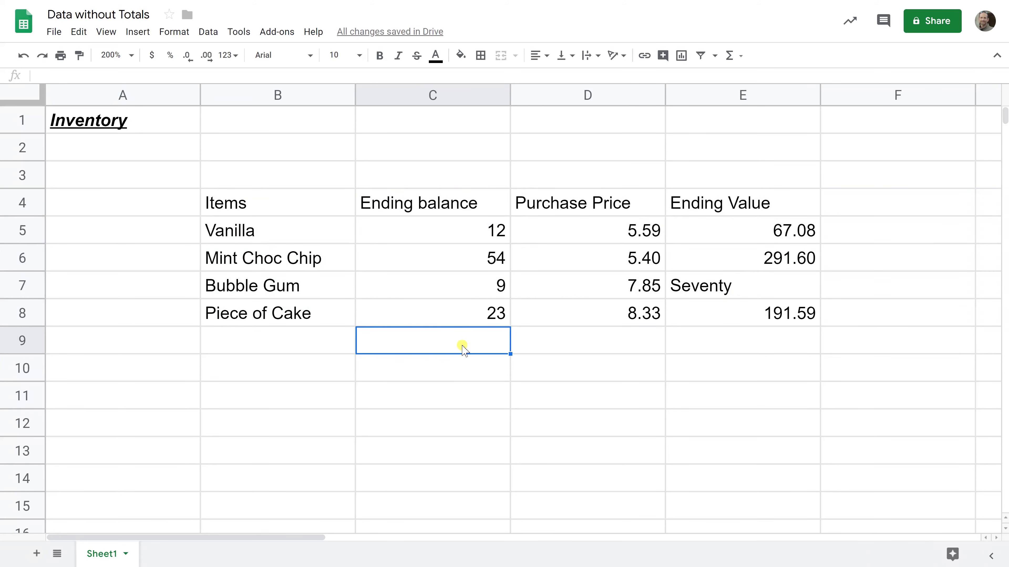
{"action": "left_click", "coordinate": [686, 341]}
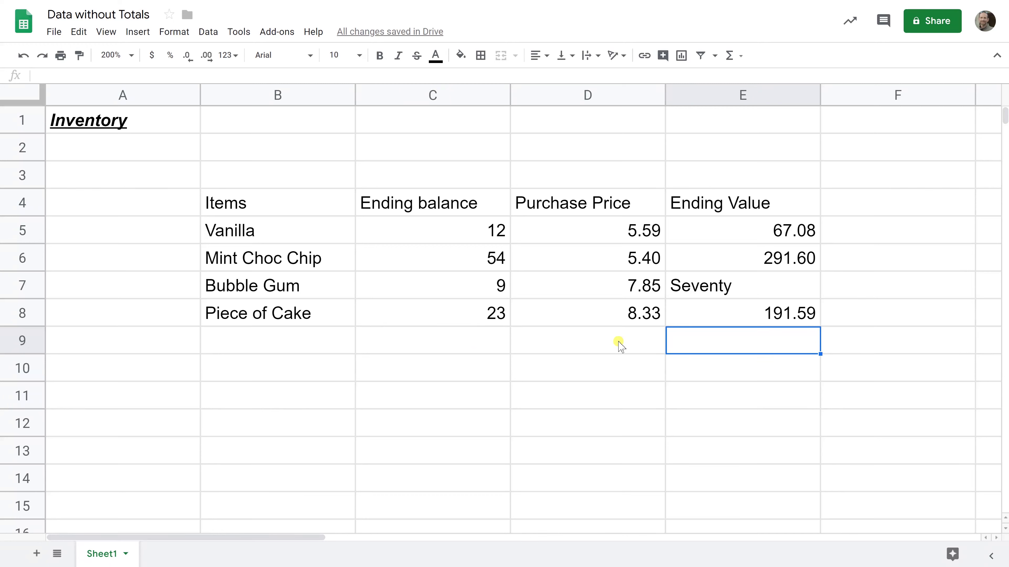
{"action": "left_click", "coordinate": [484, 342]}
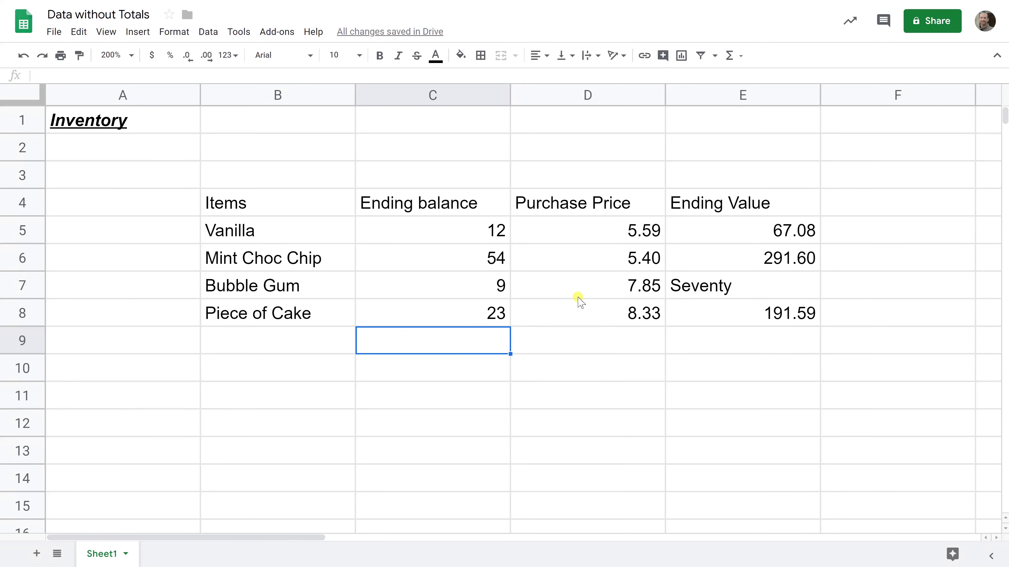
{"action": "left_click", "coordinate": [695, 286]}
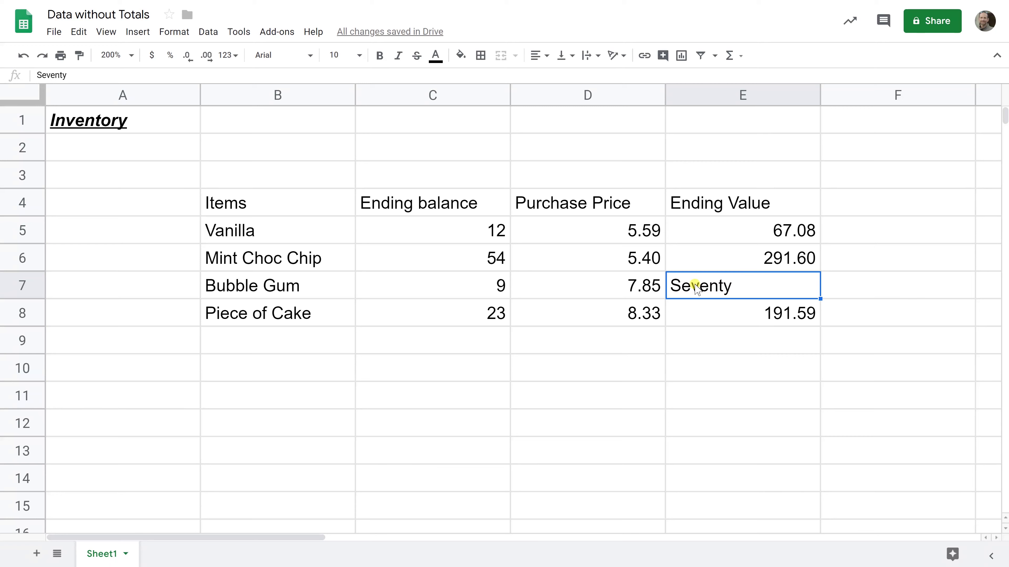
{"action": "left_click", "coordinate": [370, 232]}
{"action": "left_click_drag", "start_coordinate": [327, 214], "coordinate": [679, 340]}
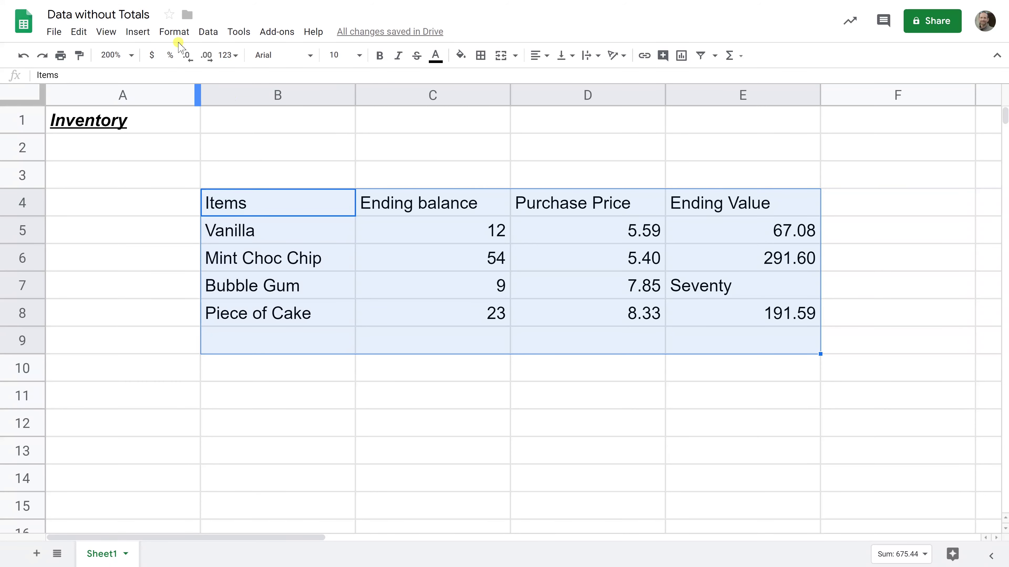
Step: Apply the green alternating-colour style with header and footer rows to the table
{"action": "left_click", "coordinate": [175, 32]}
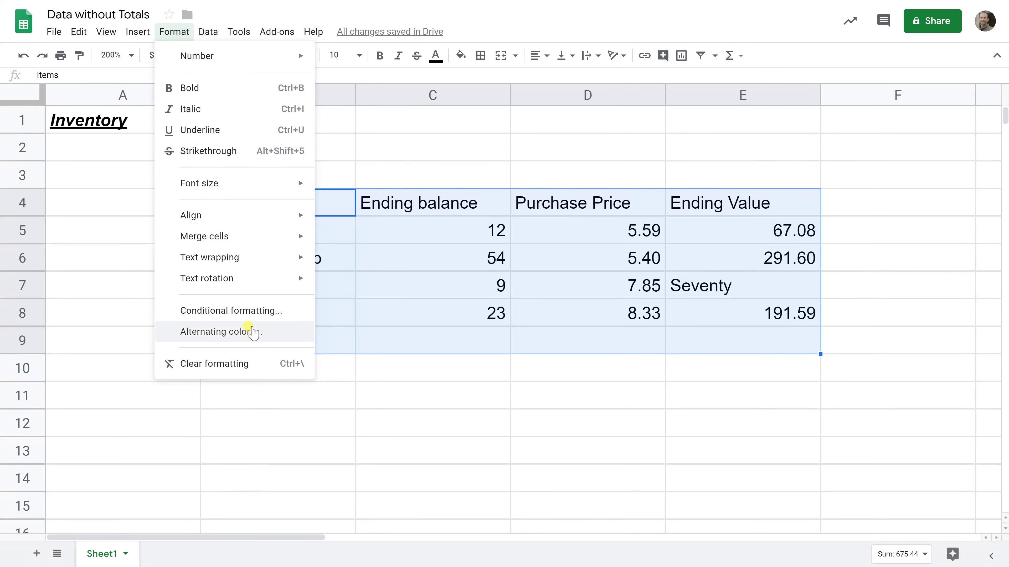
{"action": "left_click", "coordinate": [253, 333]}
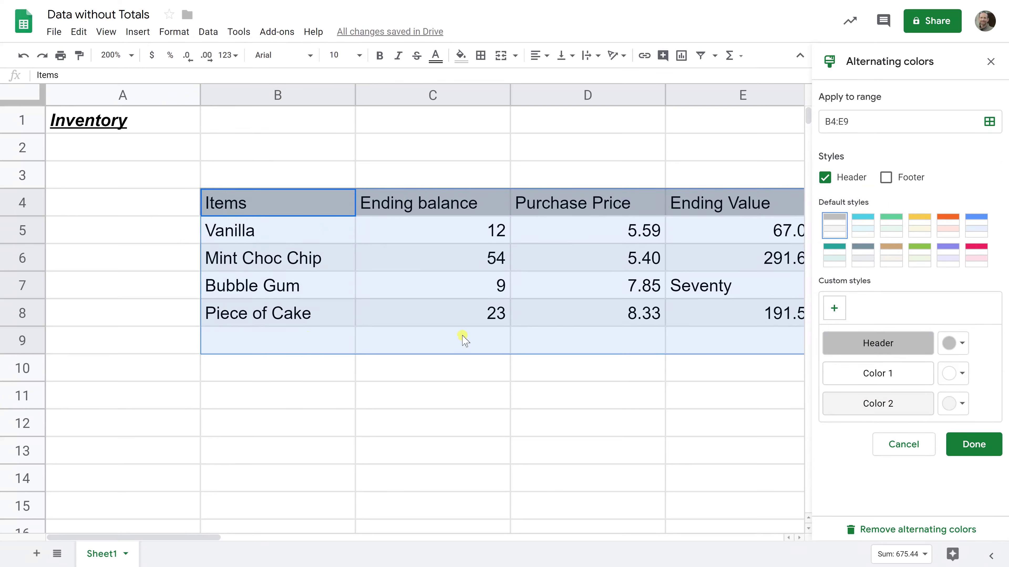
{"action": "left_click", "coordinate": [885, 180]}
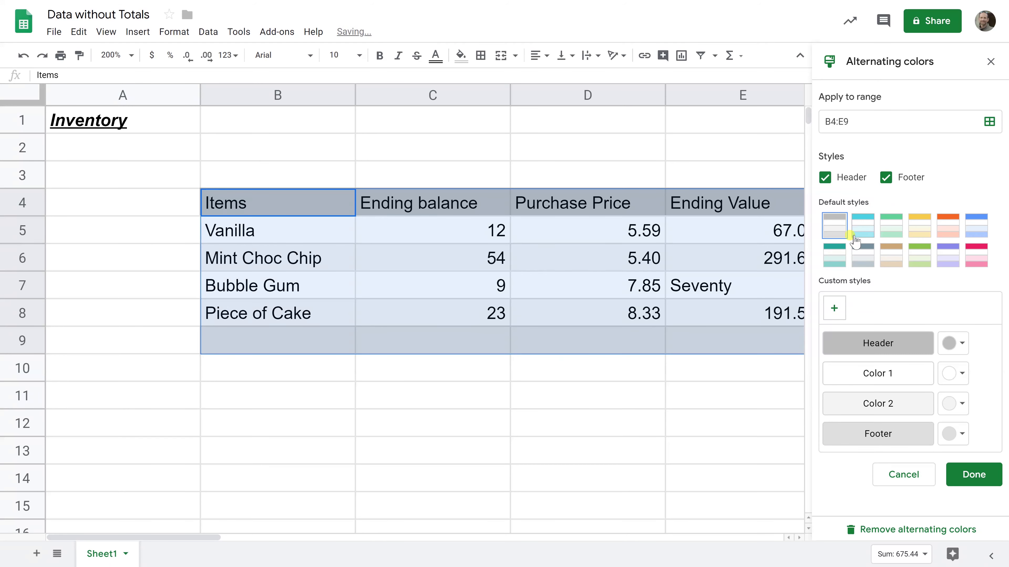
{"action": "left_click", "coordinate": [835, 254]}
{"action": "left_click", "coordinate": [887, 230]}
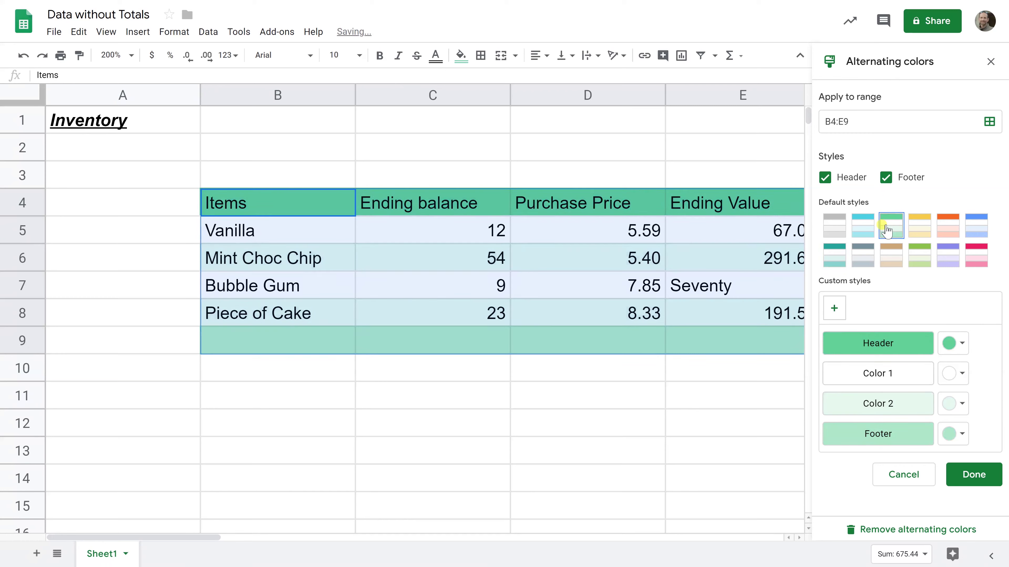
{"action": "left_click", "coordinate": [988, 475]}
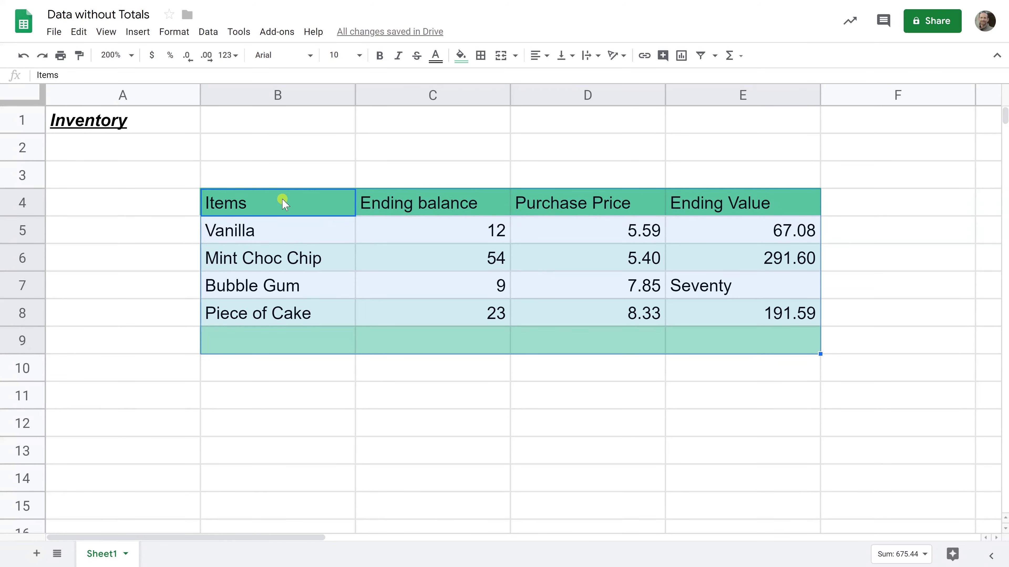
Step: Type 'Total' into B9 and make row B9:E9 bold
{"action": "left_click", "coordinate": [304, 337]}
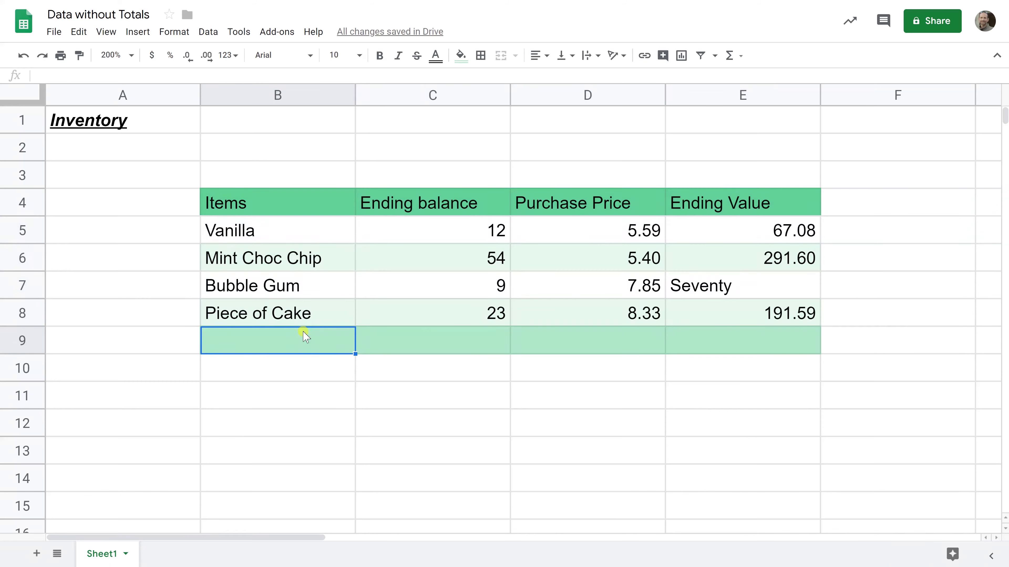
{"action": "type", "text": "Total"}
{"action": "key", "text": "Return"}
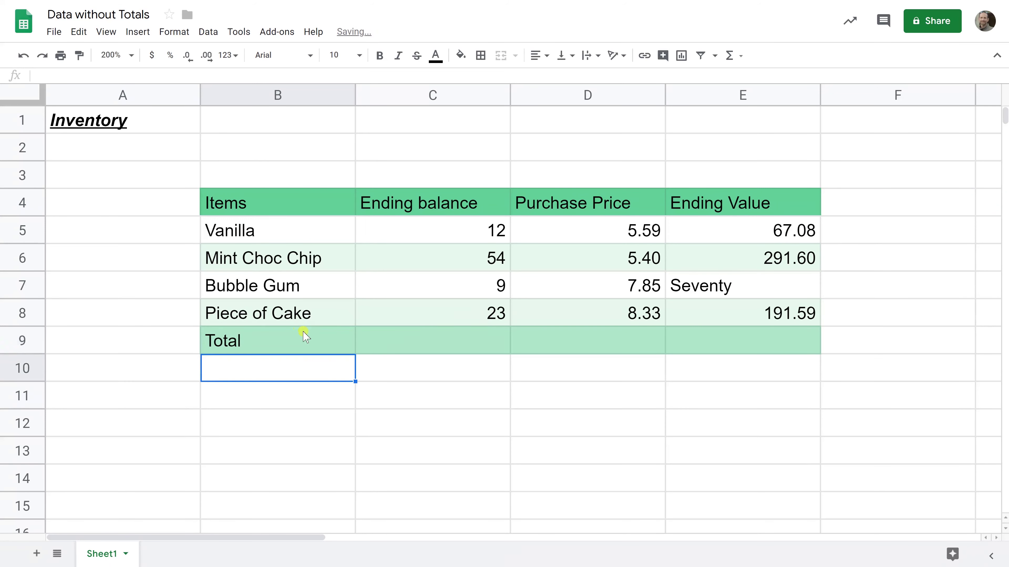
{"action": "left_click", "coordinate": [304, 337]}
{"action": "key", "text": "shift+Right"}
{"action": "key", "text": "shift+Right"}
{"action": "key", "text": "shift+Right"}
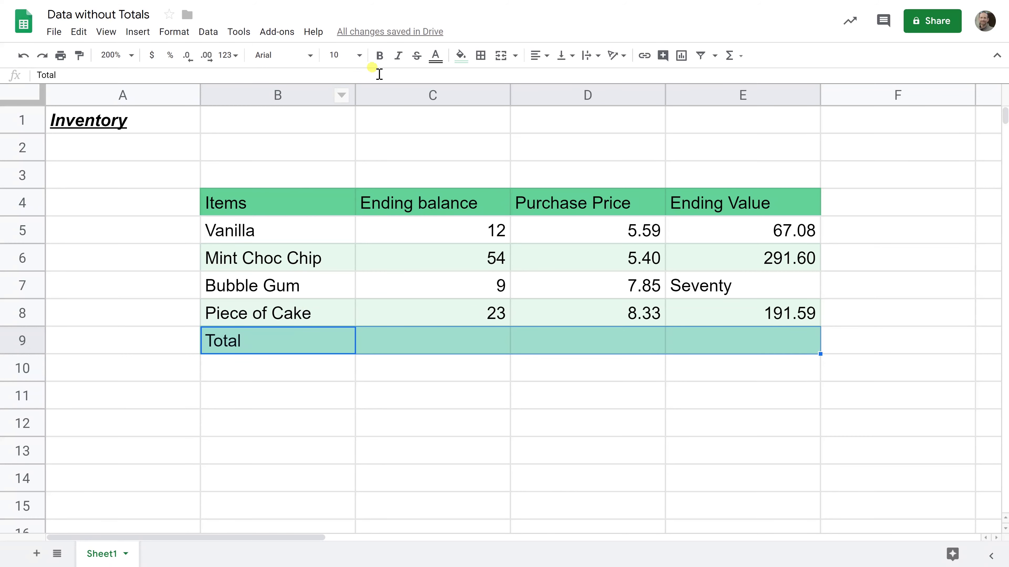
{"action": "left_click", "coordinate": [381, 56]}
Step: Check the sum of the Ending balance values, then select C9 for the total
{"action": "left_click", "coordinate": [450, 335]}
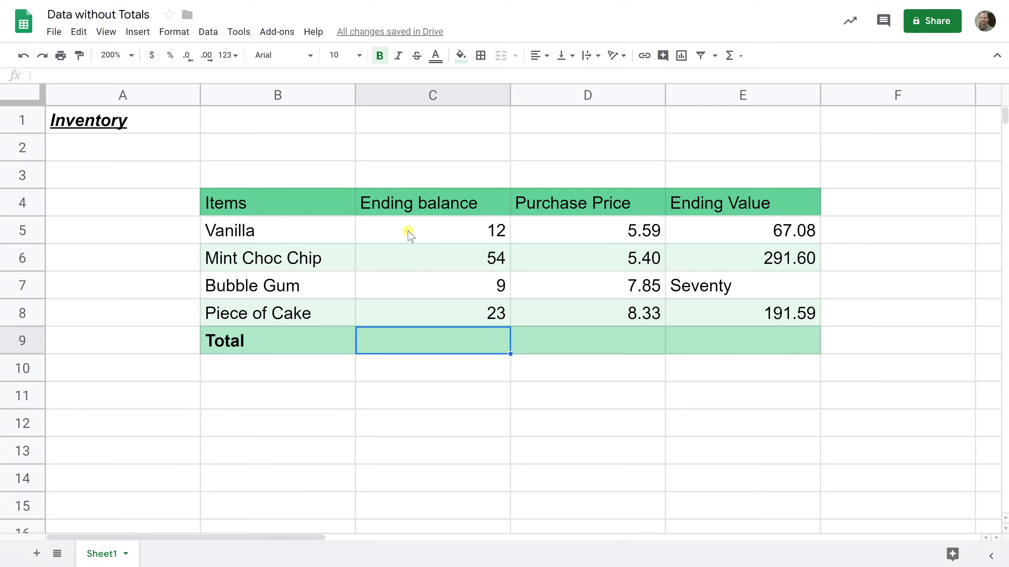
{"action": "left_click_drag", "start_coordinate": [409, 231], "coordinate": [411, 311]}
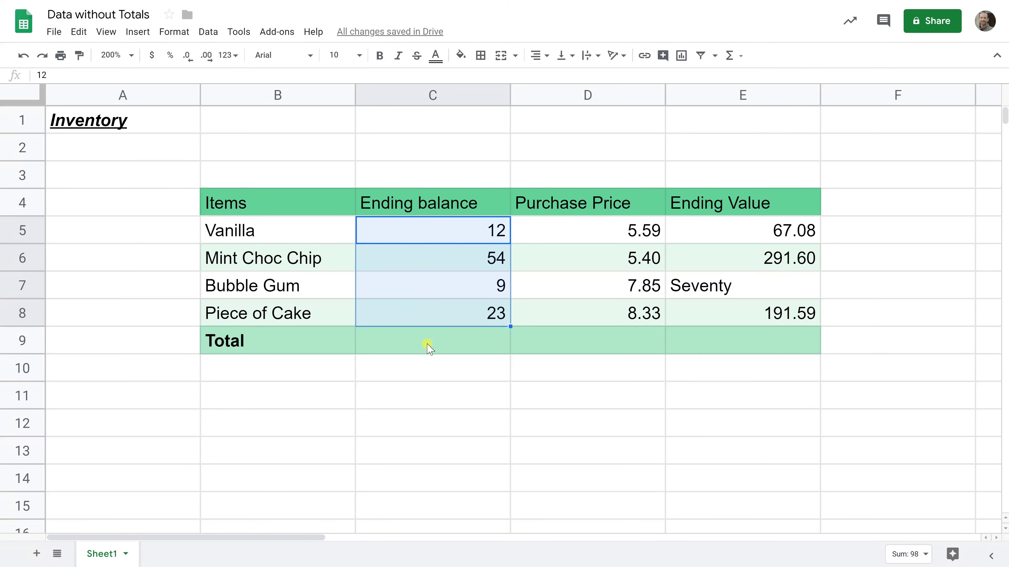
{"action": "left_click", "coordinate": [429, 348]}
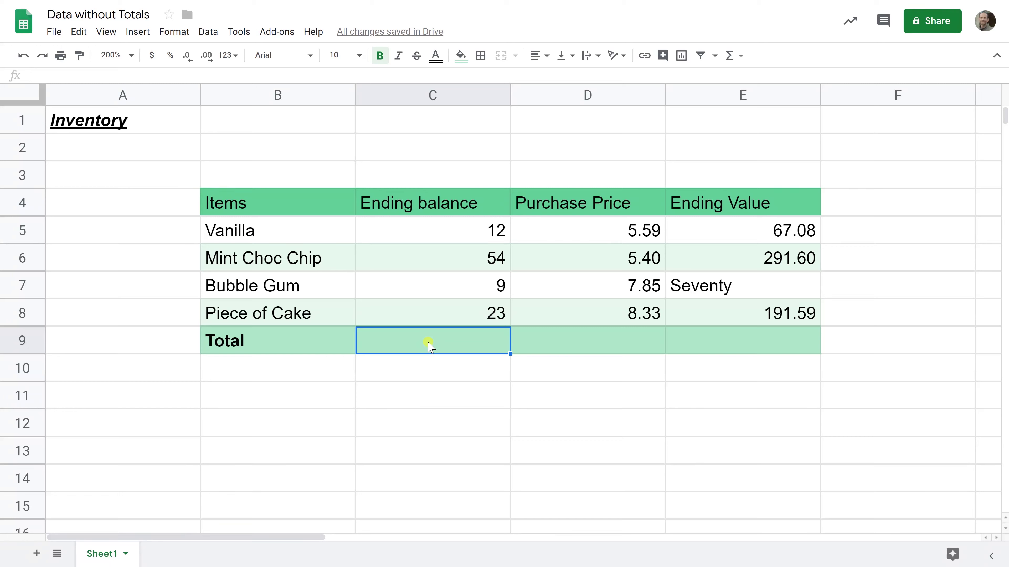
Step: Enter =C5+C6+C7+C8 in C9 so the Ending balance total shows 98
{"action": "type", "text": "="}
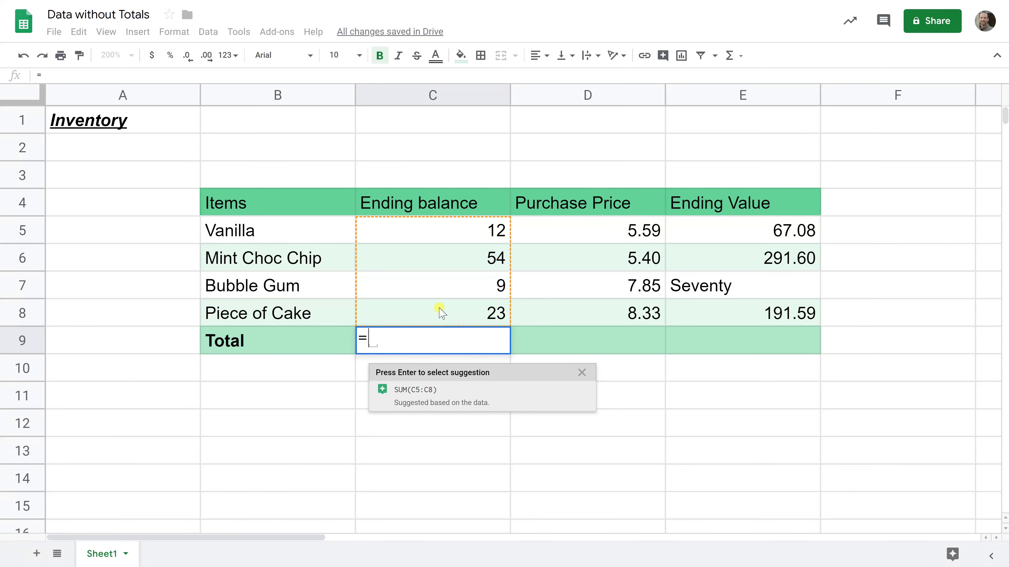
{"action": "left_click", "coordinate": [435, 231]}
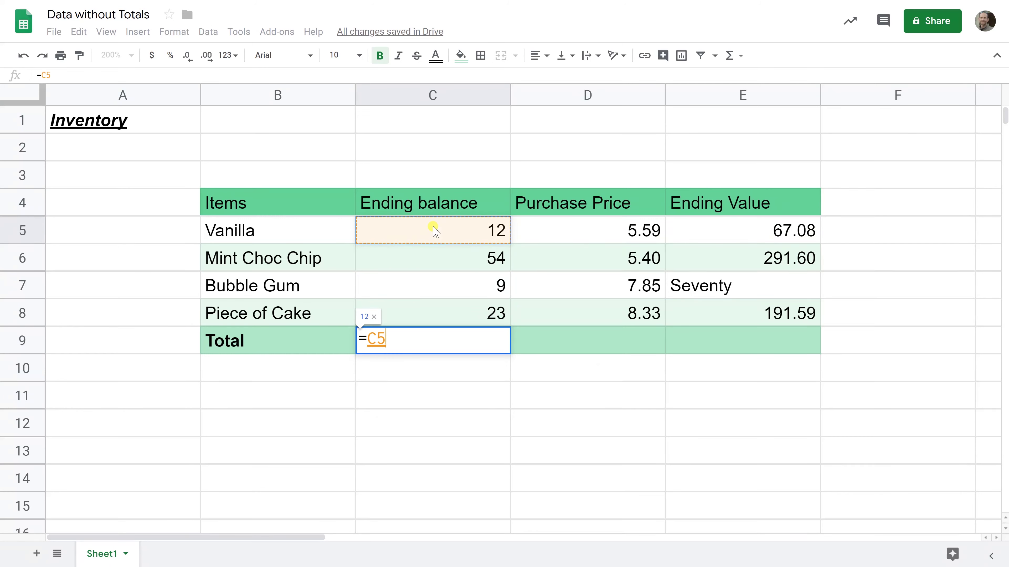
{"action": "type", "text": "+"}
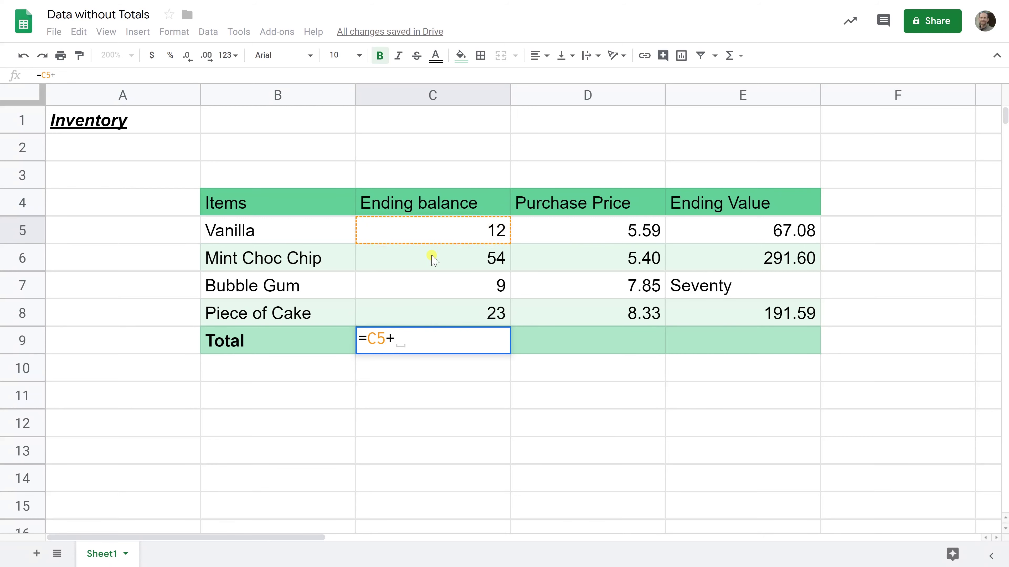
{"action": "left_click", "coordinate": [434, 258]}
{"action": "type", "text": "+"}
{"action": "left_click", "coordinate": [424, 283]}
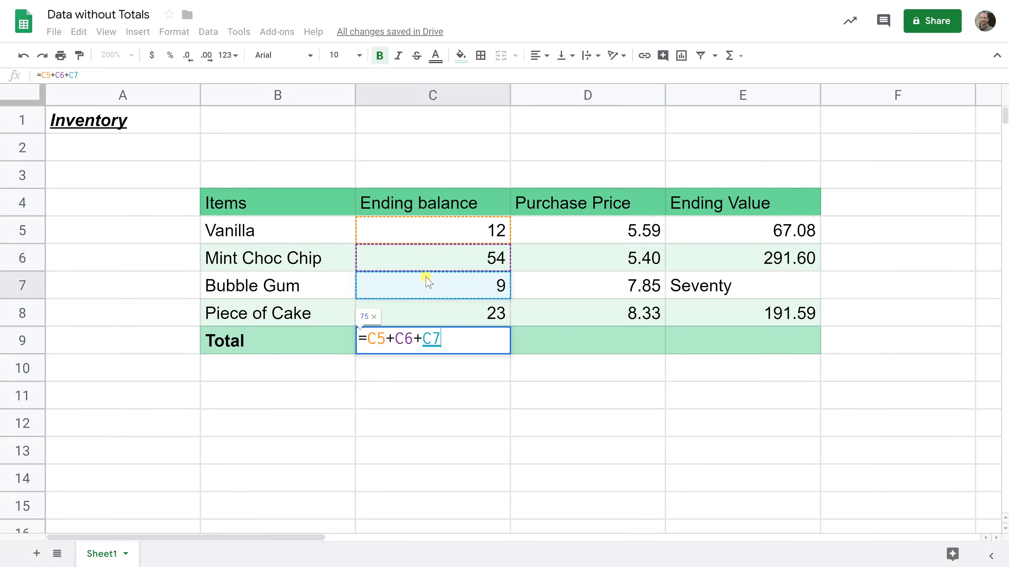
{"action": "type", "text": "+"}
{"action": "left_click", "coordinate": [425, 310]}
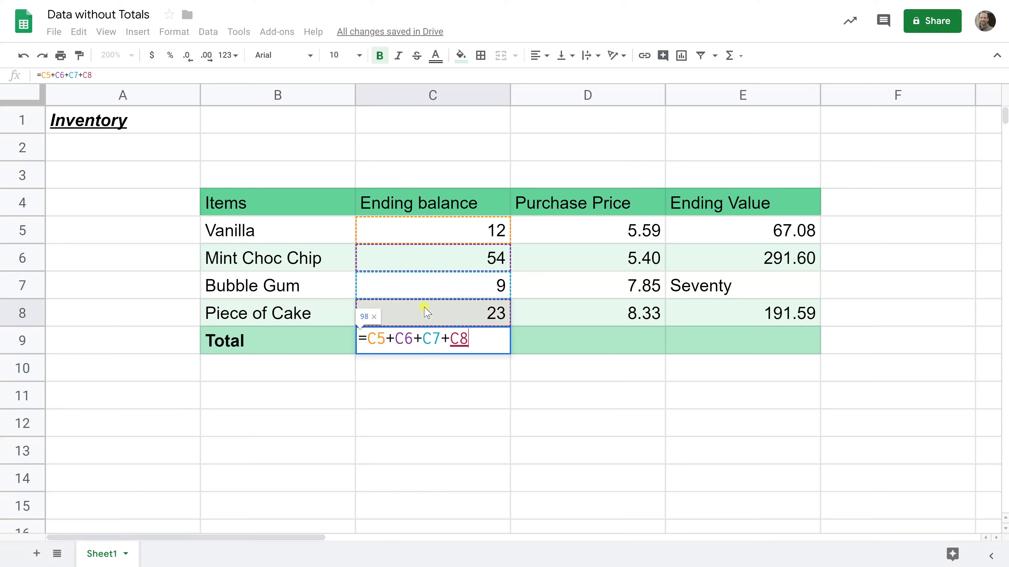
{"action": "key", "text": "Return"}
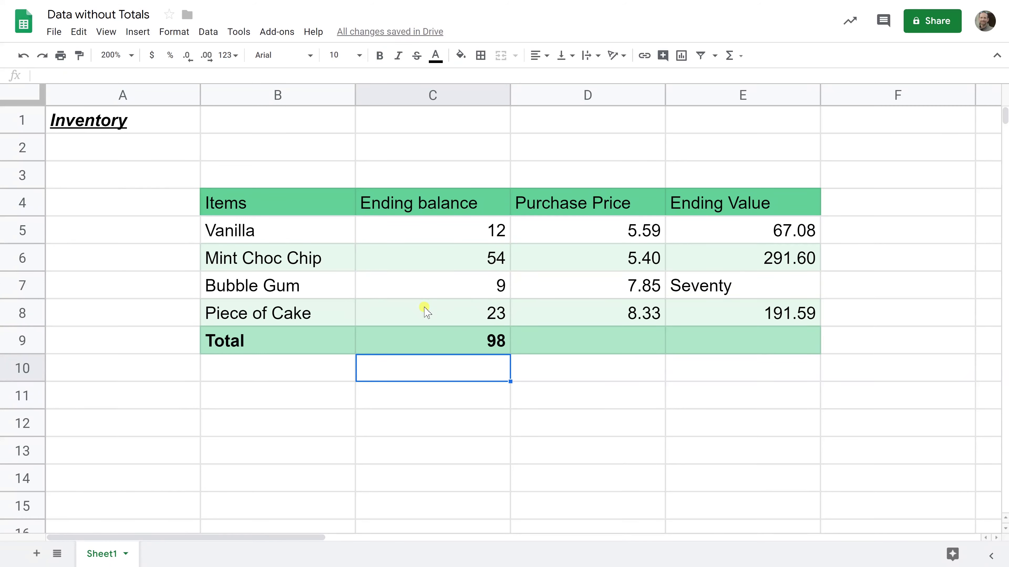
{"action": "left_click", "coordinate": [417, 342]}
{"action": "key", "text": "Down"}
{"action": "double_click", "coordinate": [453, 346]}
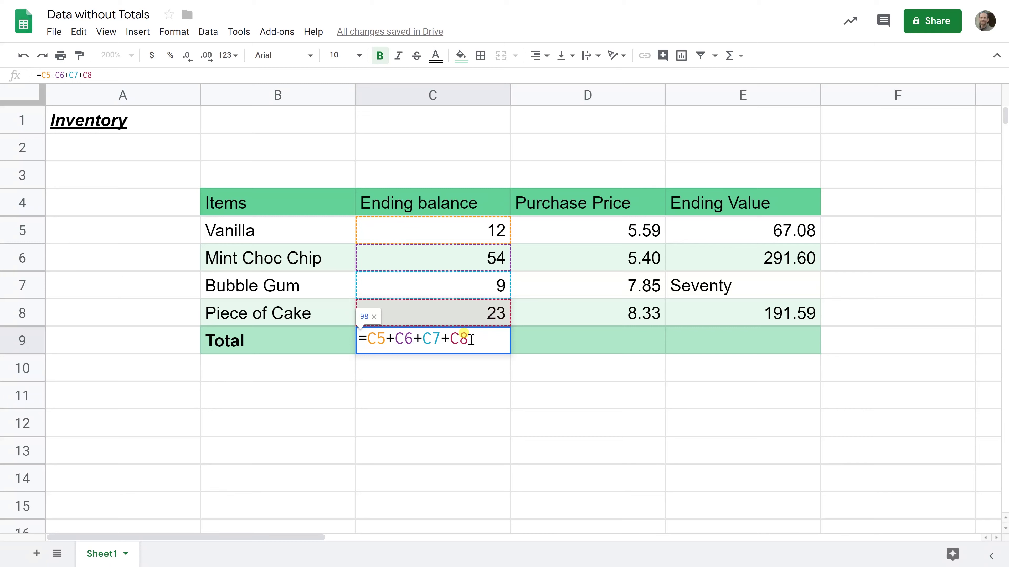
{"action": "key", "text": "Return"}
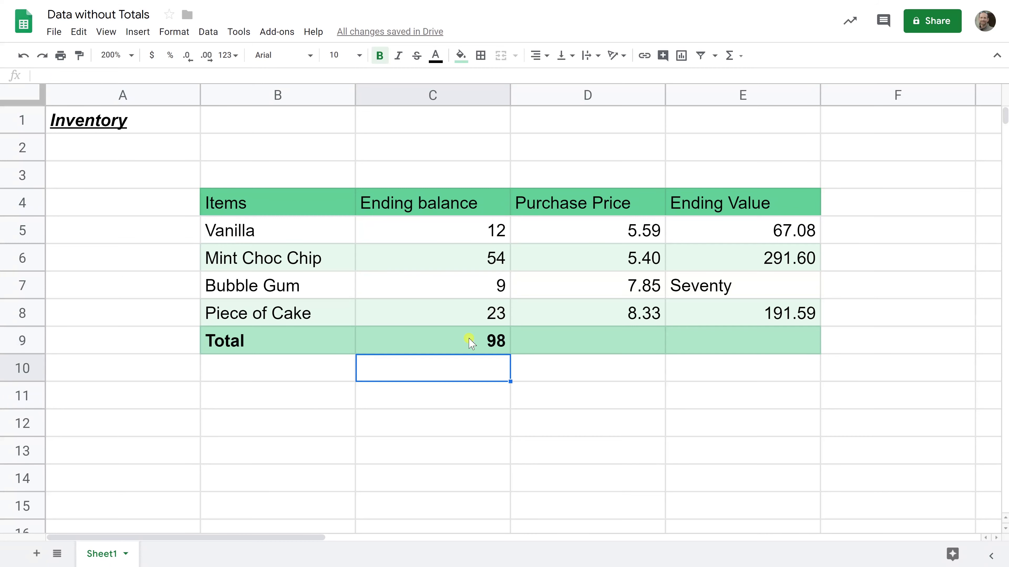
Step: Copy the C9 formula into E9, which gives #VALUE! because E7 holds the text 'Seventy'
{"action": "left_click", "coordinate": [469, 341]}
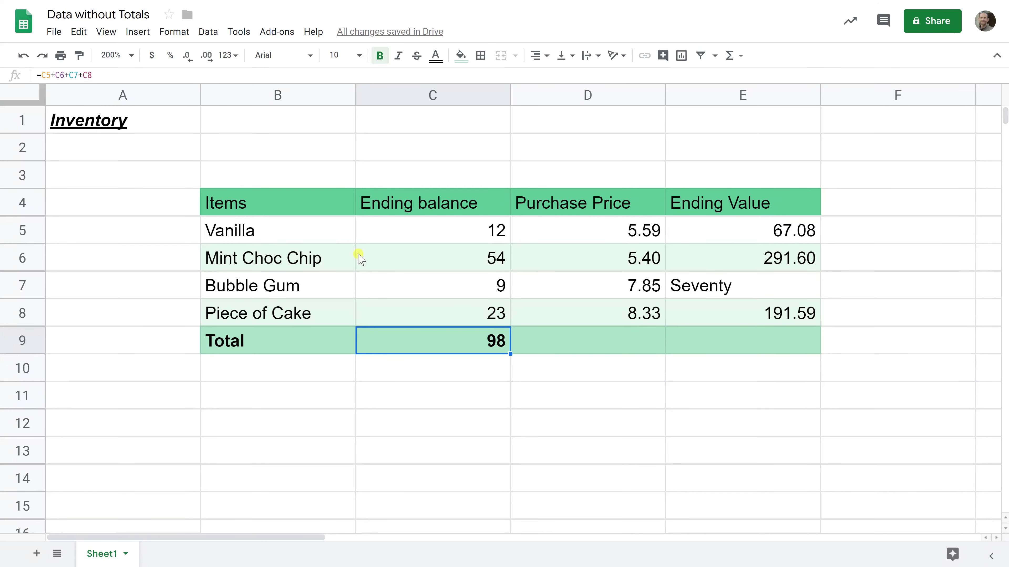
{"action": "key", "text": "ctrl+c"}
{"action": "key", "text": "Right"}
{"action": "key", "text": "Right"}
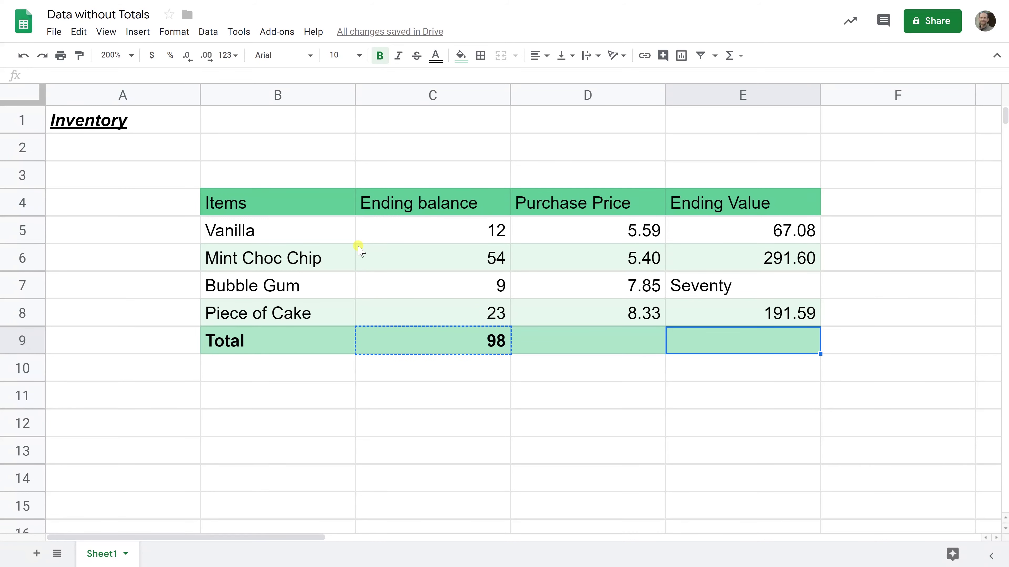
{"action": "key", "text": "ctrl+v"}
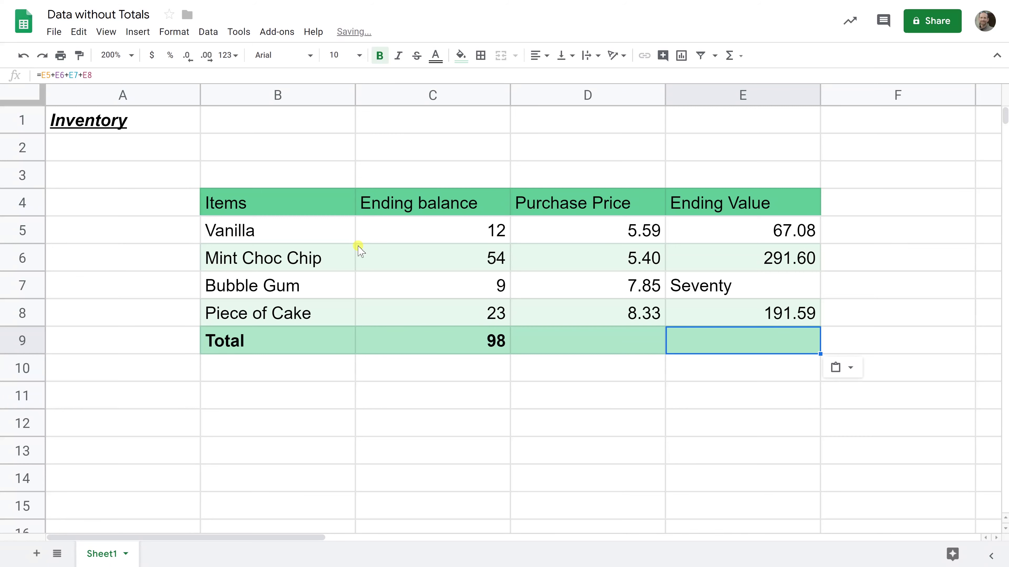
{"action": "left_click", "coordinate": [710, 290]}
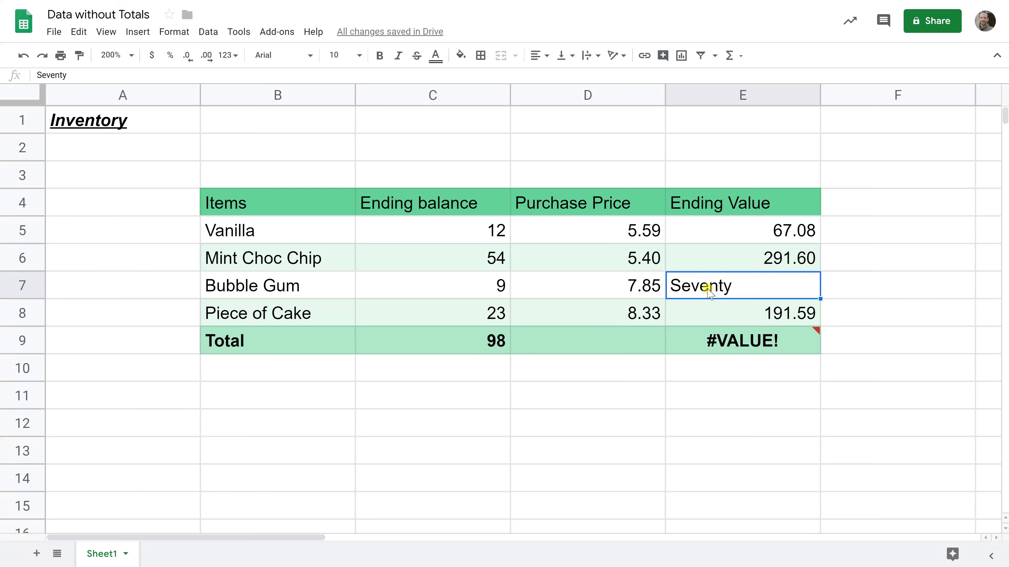
{"action": "left_click", "coordinate": [743, 344]}
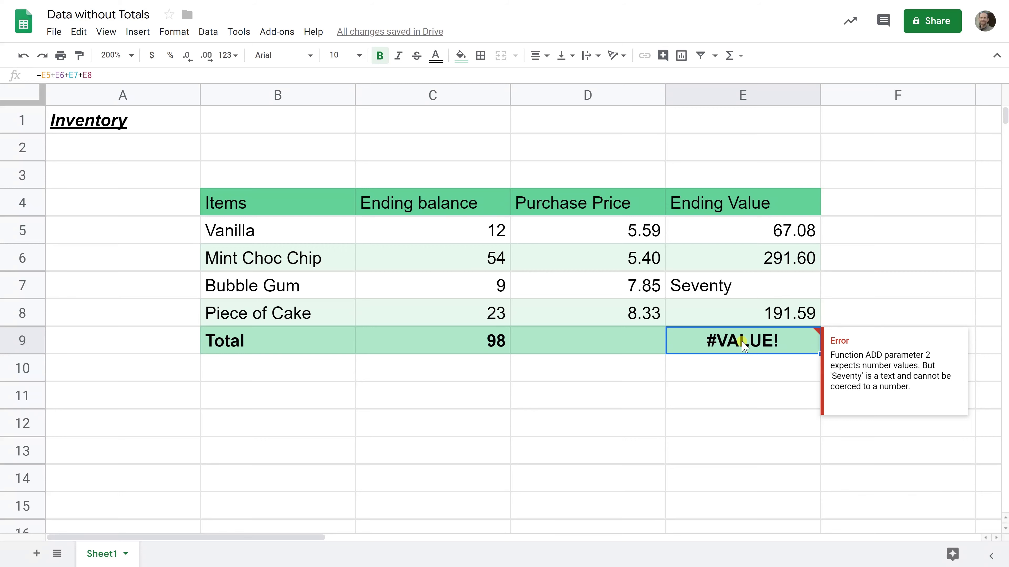
Step: Undo the addition totals and start =SUM( in C9 from the Functions list
{"action": "key", "text": "ctrl+z"}
{"action": "key", "text": "ctrl+z"}
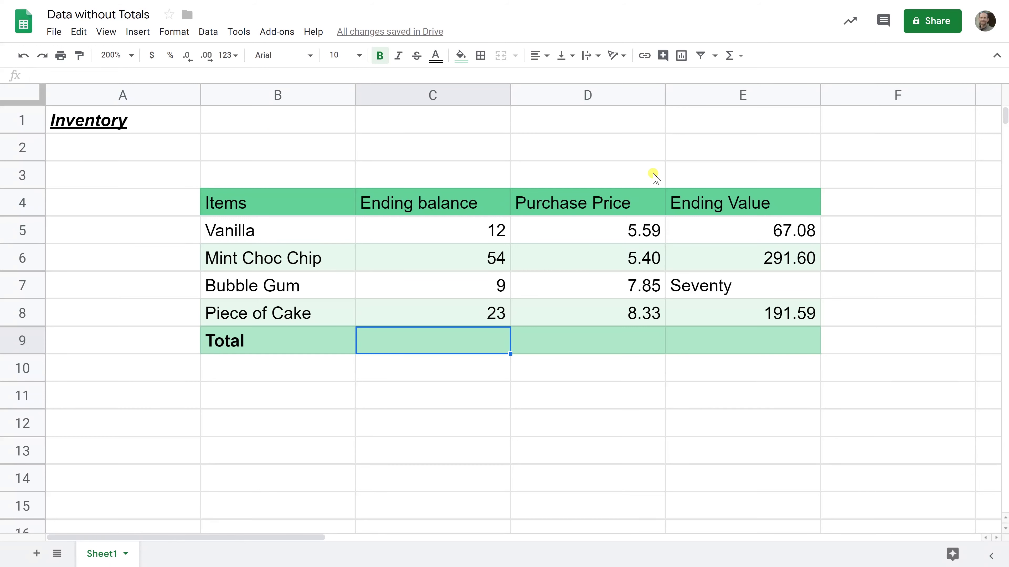
{"action": "left_click", "coordinate": [730, 58]}
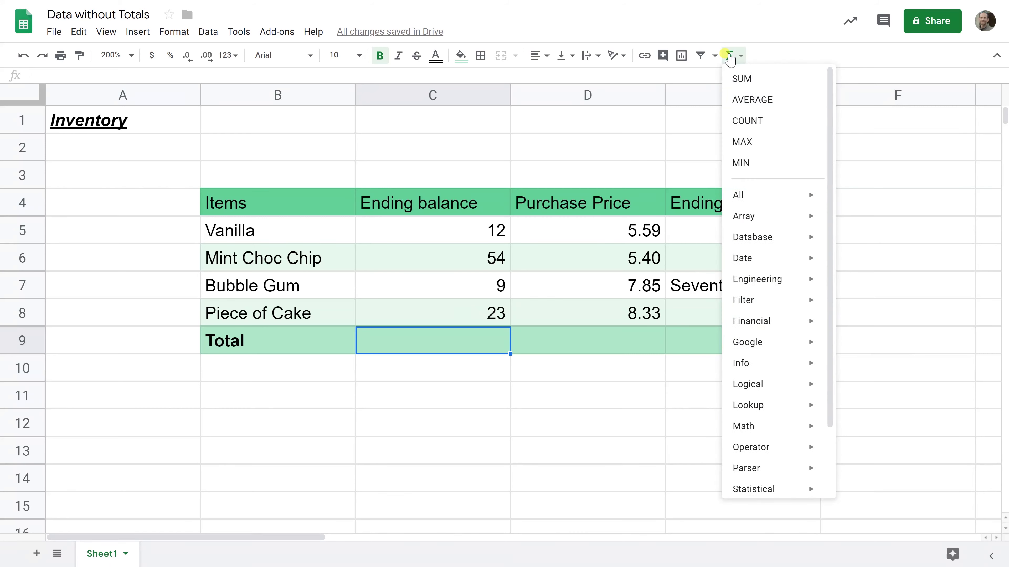
{"action": "left_click", "coordinate": [735, 80]}
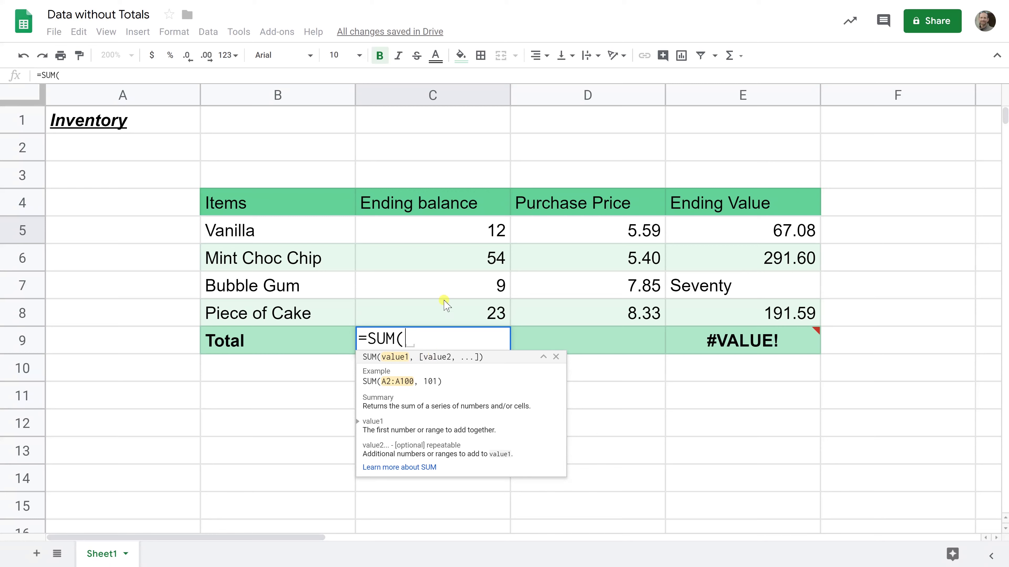
Step: Replace the C5,C6 arguments with the range C5:C8 to complete =SUM(C5:C8)
{"action": "left_click", "coordinate": [447, 234]}
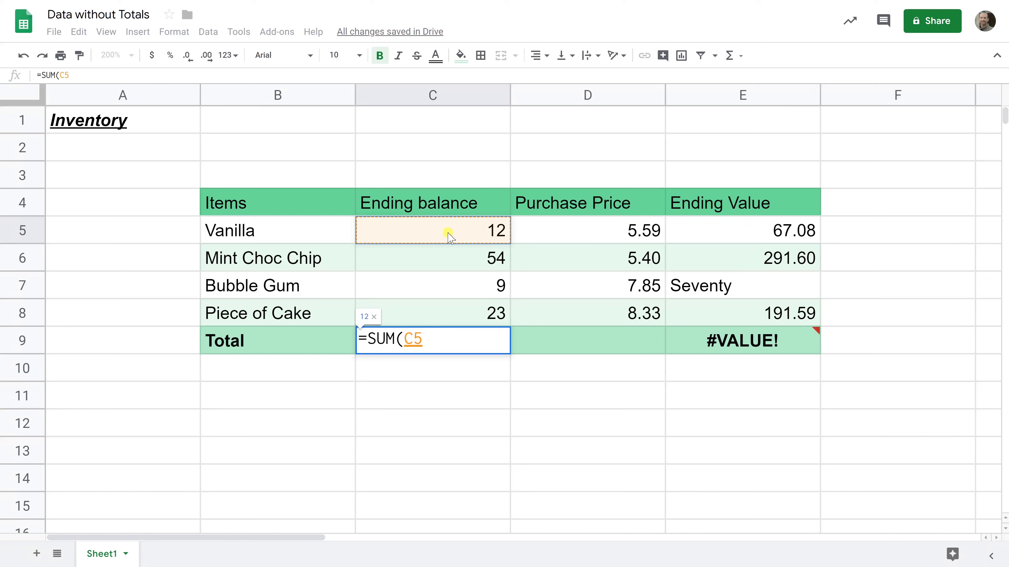
{"action": "type", "text": ","}
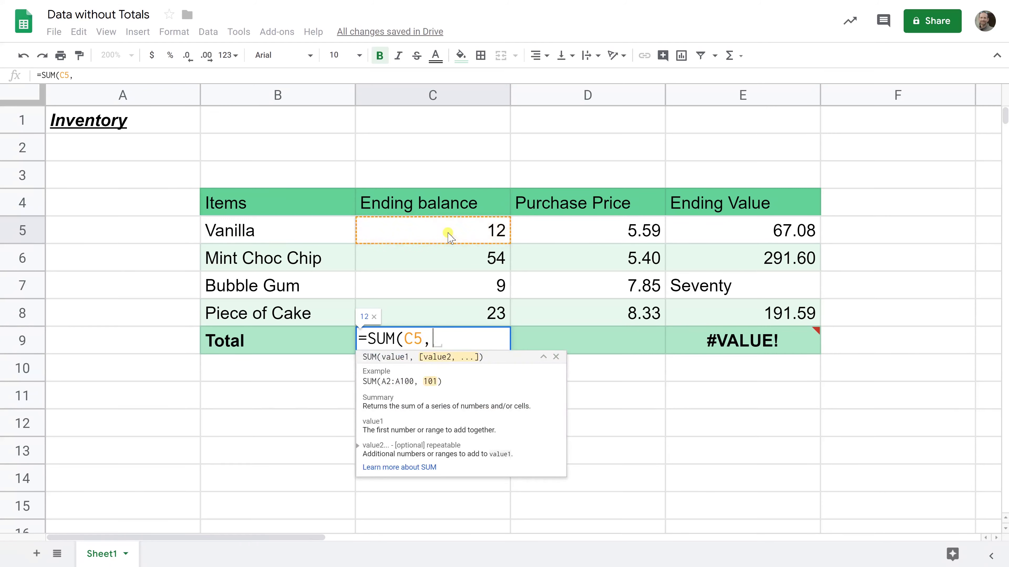
{"action": "left_click", "coordinate": [451, 268]}
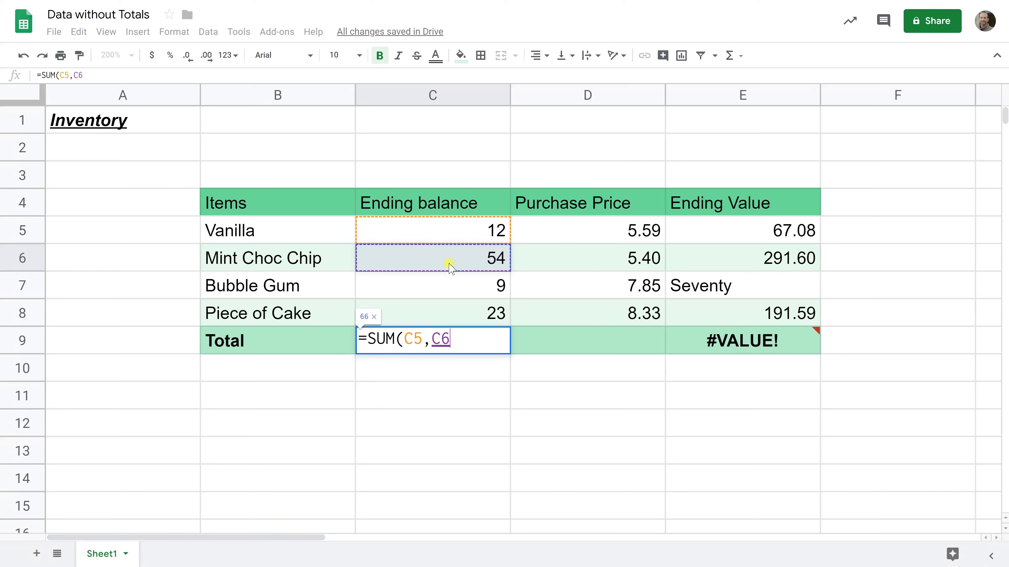
{"action": "key", "text": "BackSpace"}
{"action": "key", "text": "BackSpace"}
{"action": "key", "text": "BackSpace"}
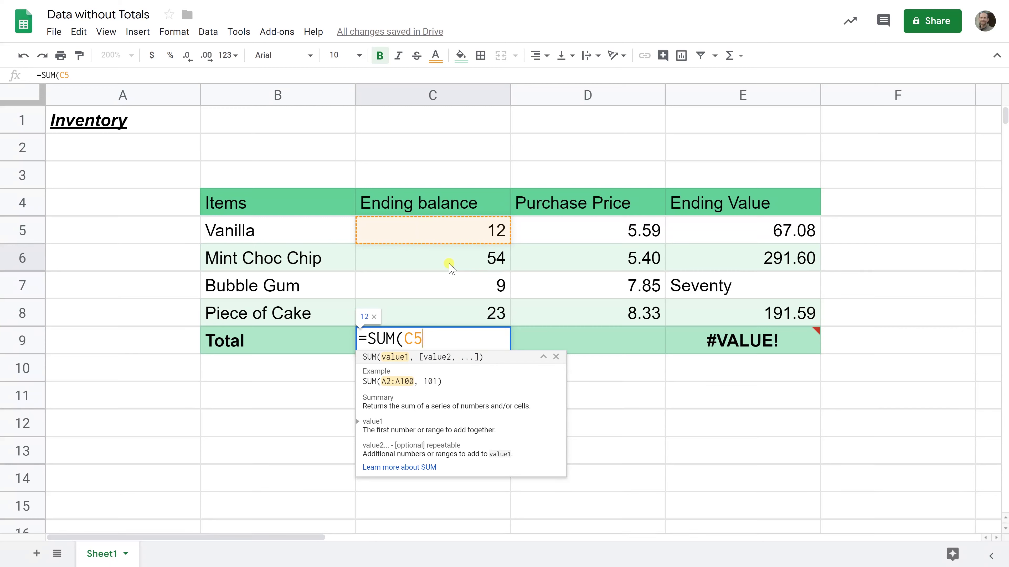
{"action": "type", "text": ":"}
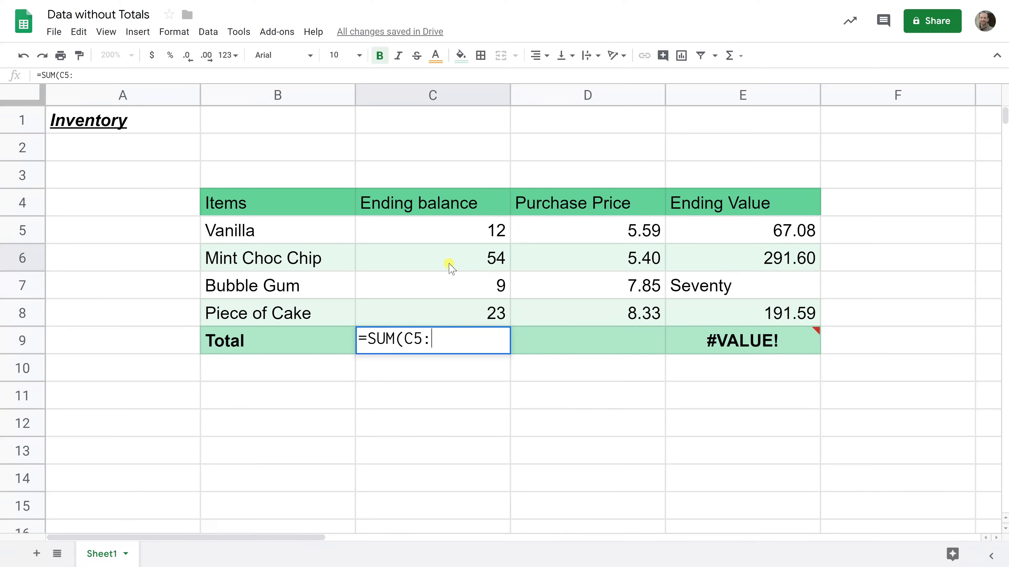
{"action": "type", "text": "C8"}
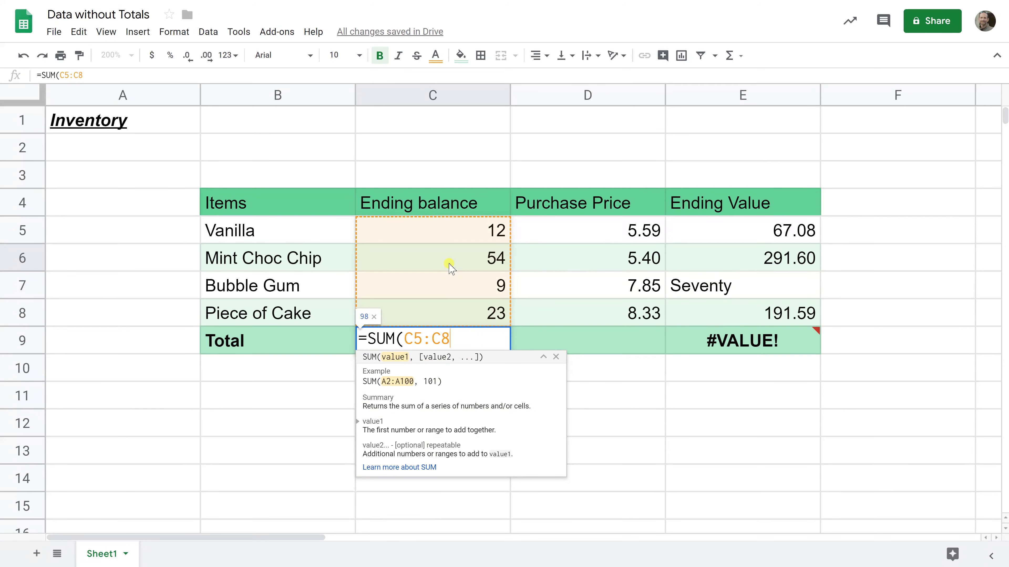
{"action": "type", "text": ")"}
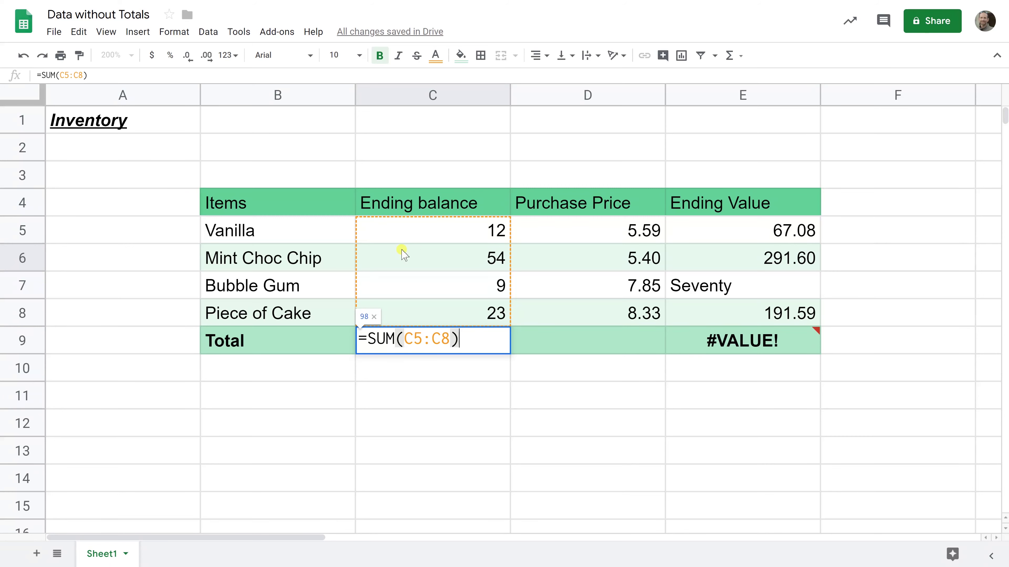
Step: Commit =SUM(C5:C8) for 98 and paste it into E9, giving 550.27 despite 'Seventy'
{"action": "key", "text": "Return"}
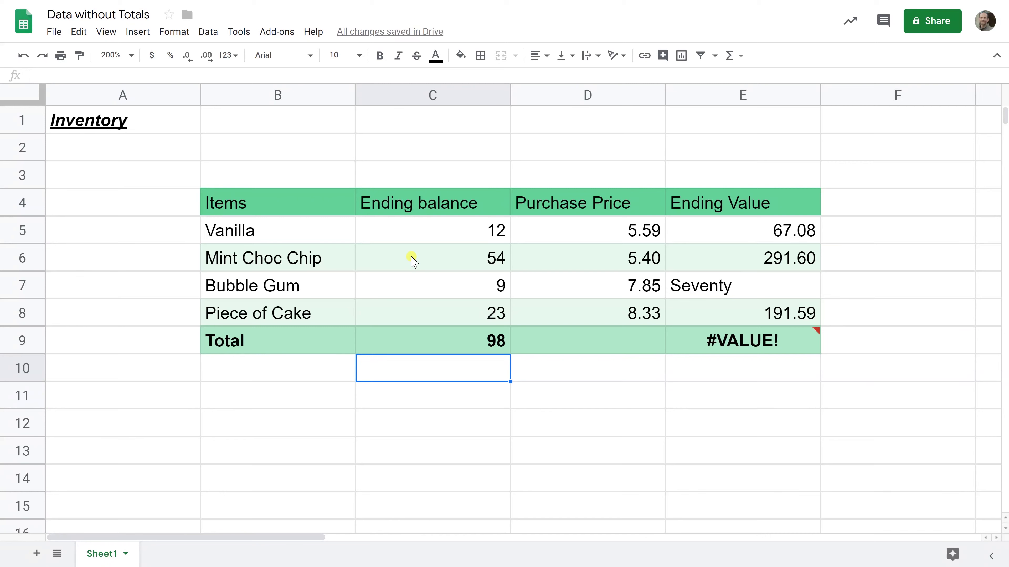
{"action": "key", "text": "Up"}
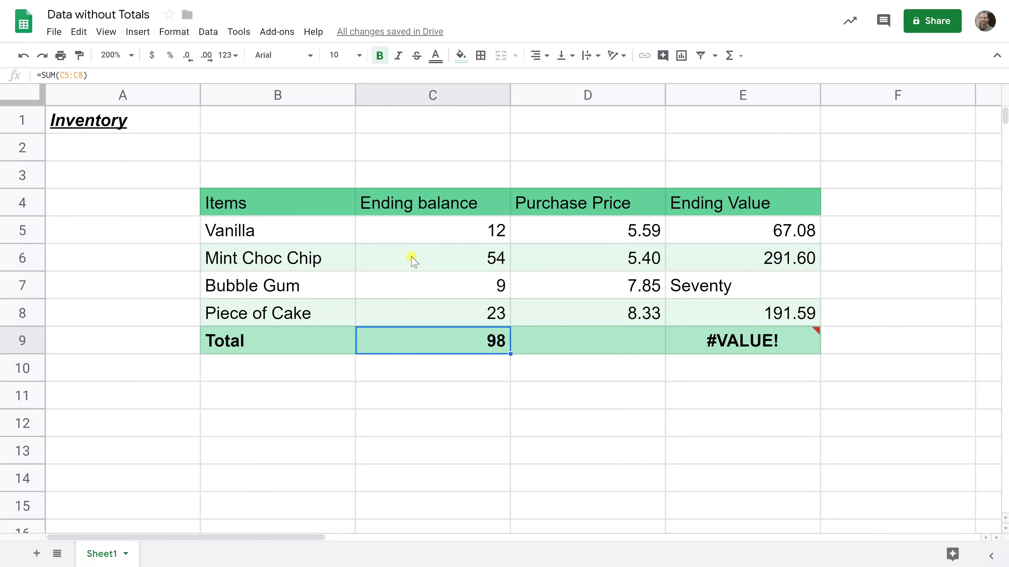
{"action": "key", "text": "ctrl+c"}
{"action": "key", "text": "Right"}
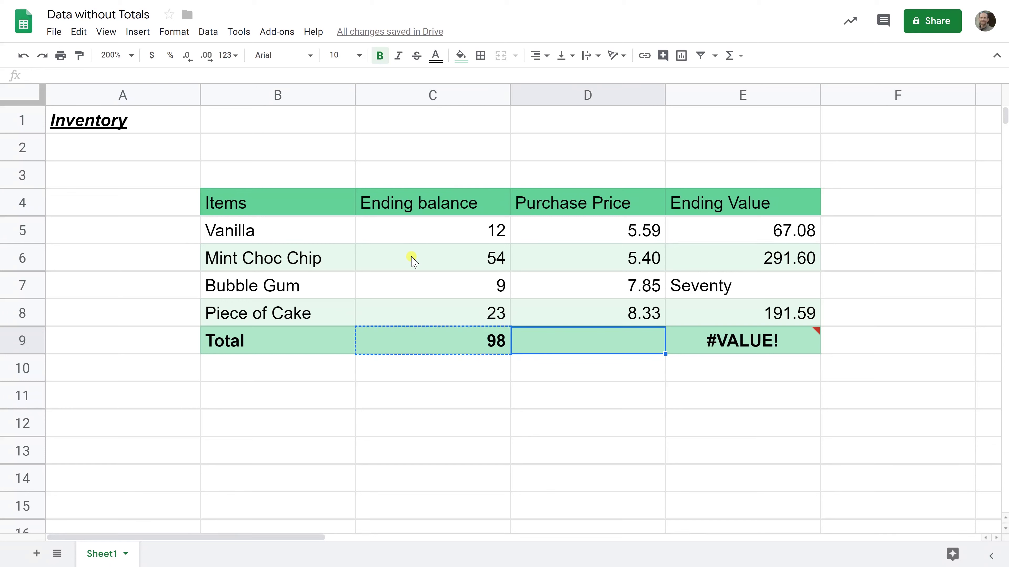
{"action": "key", "text": "Right"}
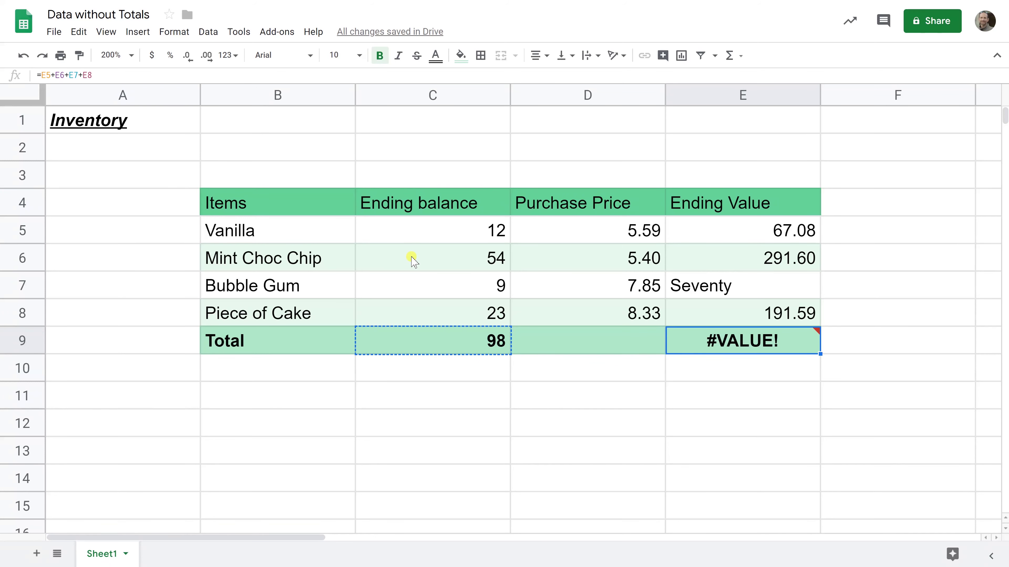
{"action": "key", "text": "ctrl+v"}
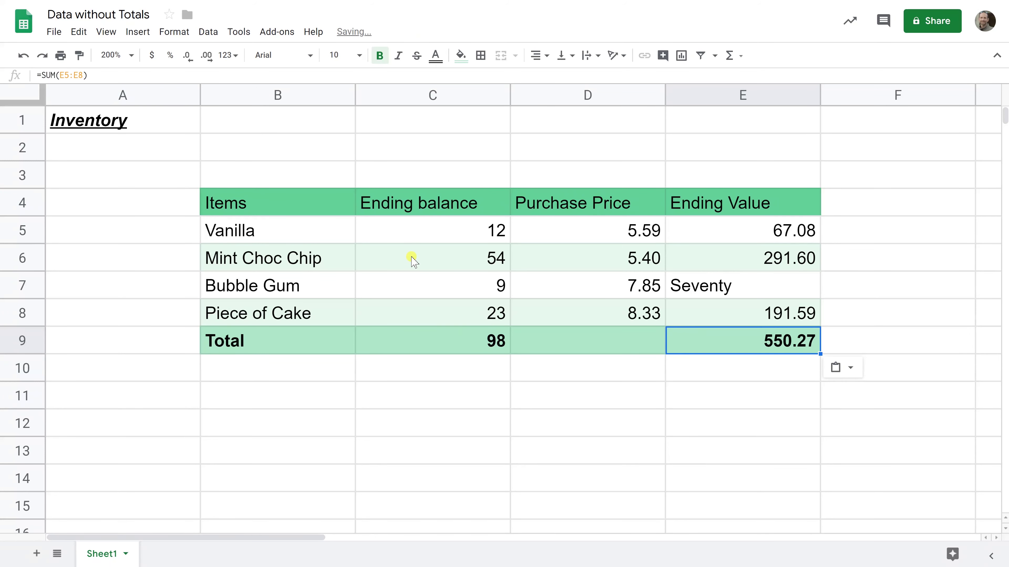
{"action": "left_click", "coordinate": [685, 287]}
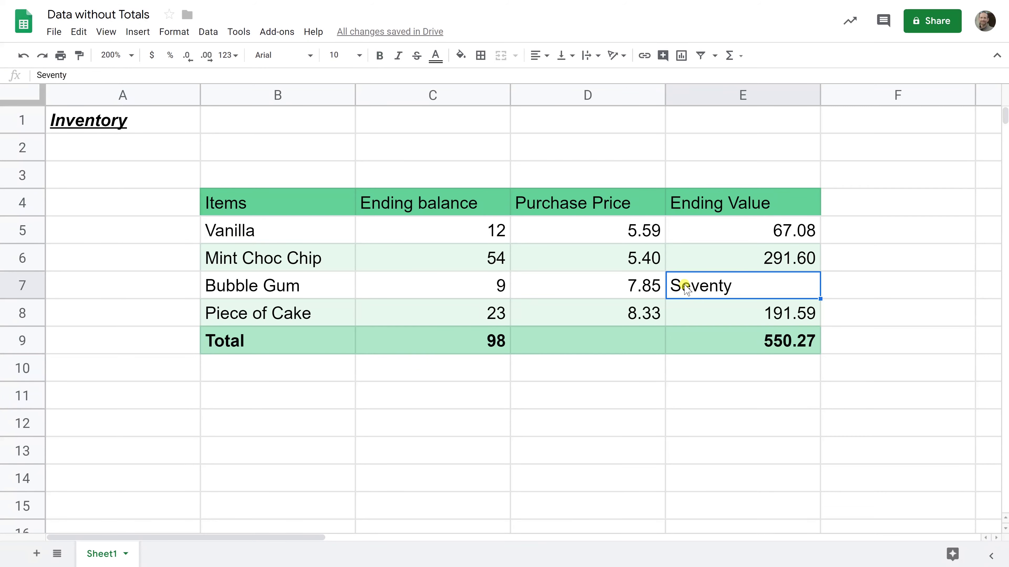
{"action": "left_click", "coordinate": [721, 340]}
{"action": "left_click", "coordinate": [720, 317]}
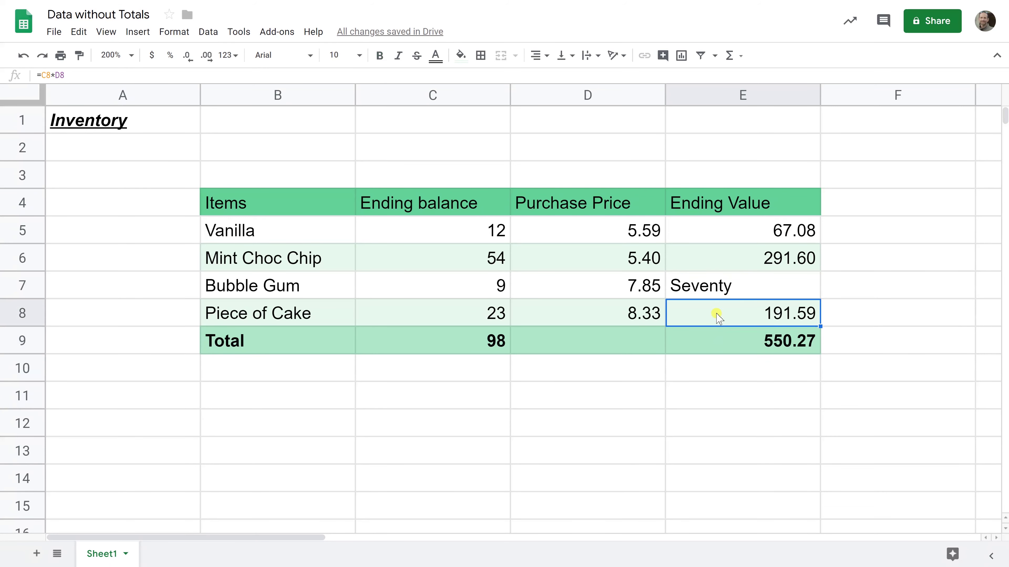
{"action": "left_click", "coordinate": [729, 258], "text": "ctrl"}
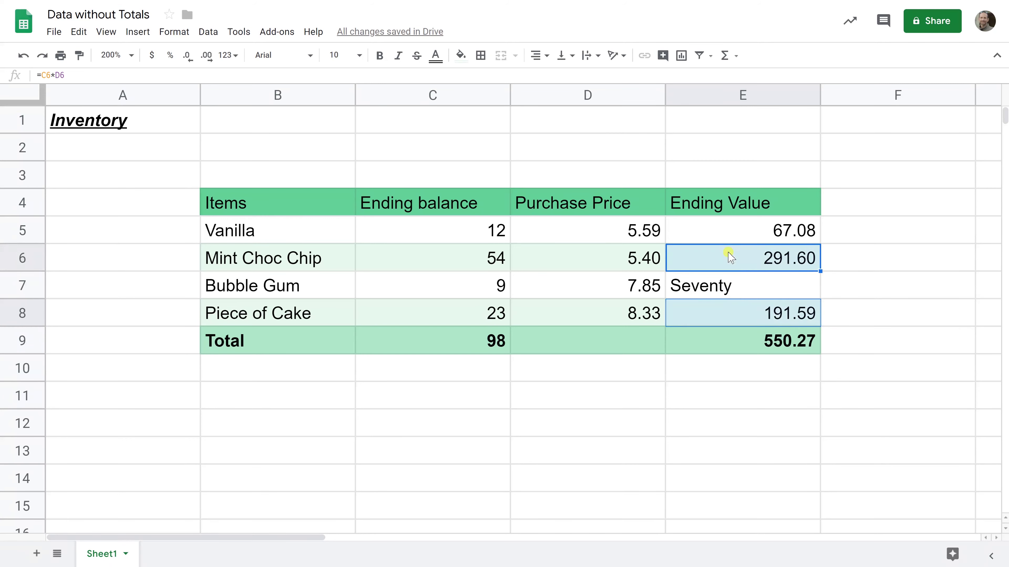
{"action": "left_click", "coordinate": [726, 235], "text": "ctrl"}
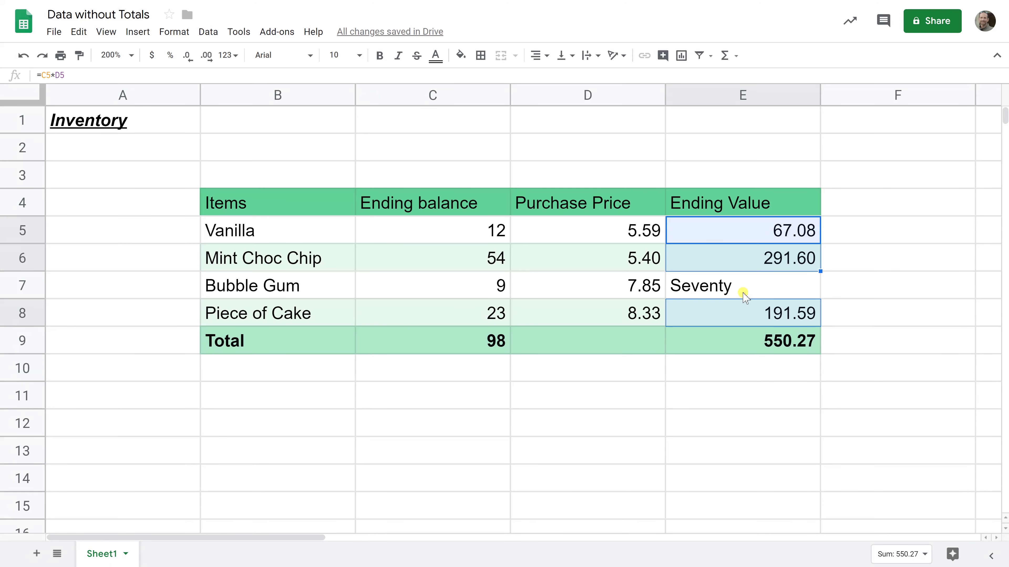
{"action": "left_click_drag", "start_coordinate": [745, 295], "coordinate": [746, 316]}
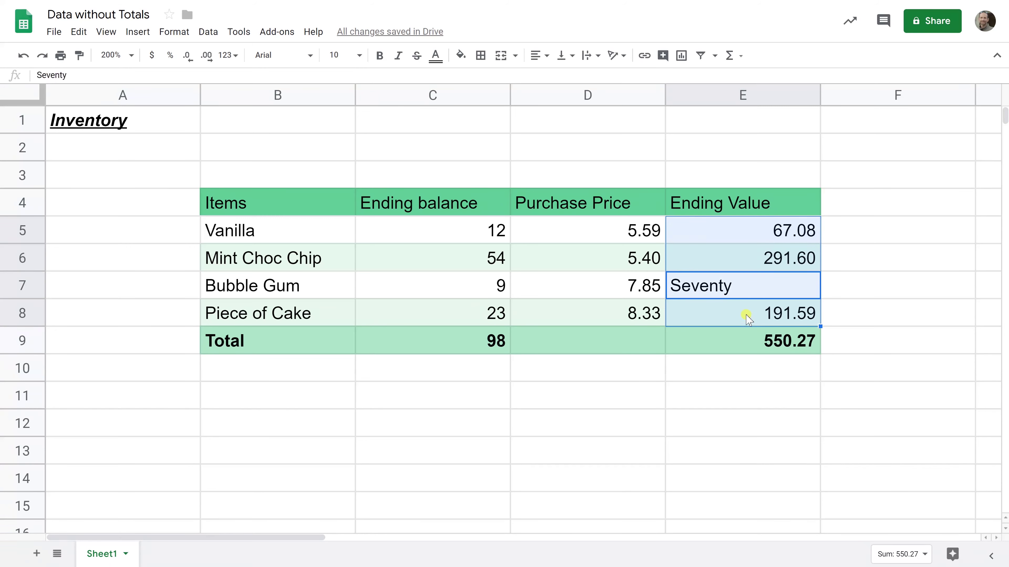